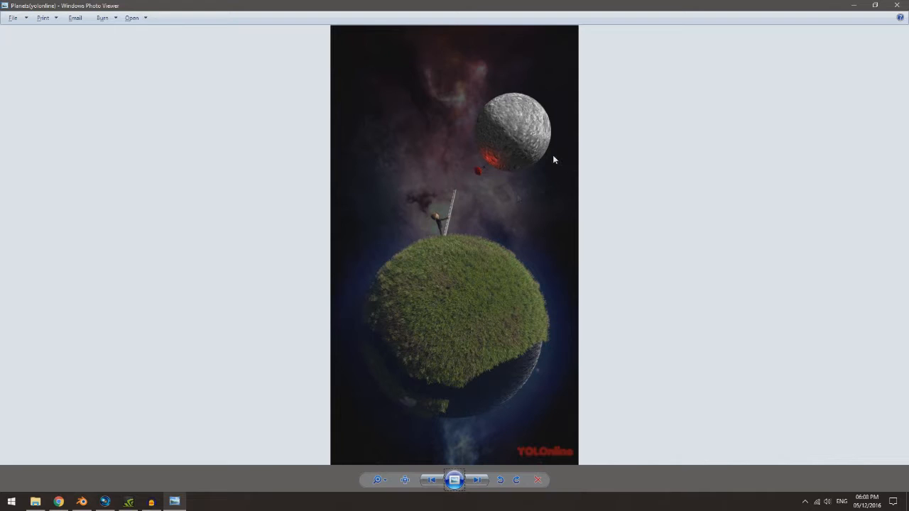
Examine the finished planets render up close, including the moon, the rose and the figure with the ladder.
scroll(483, 284, up, 2)
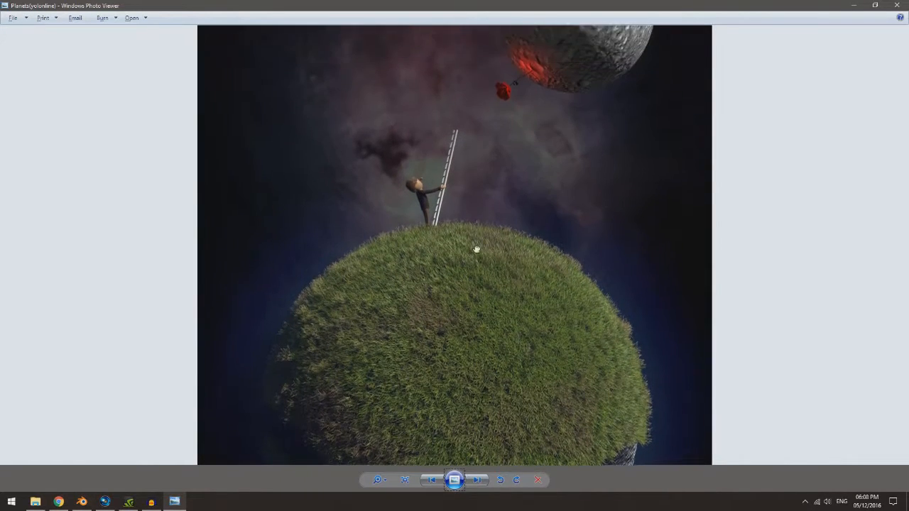
drag(481, 259, 539, 272)
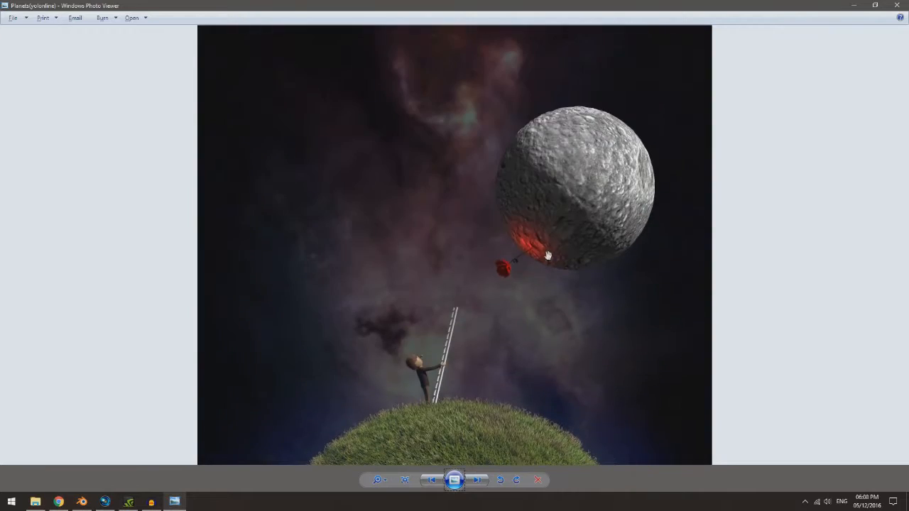
scroll(559, 281, up, 2)
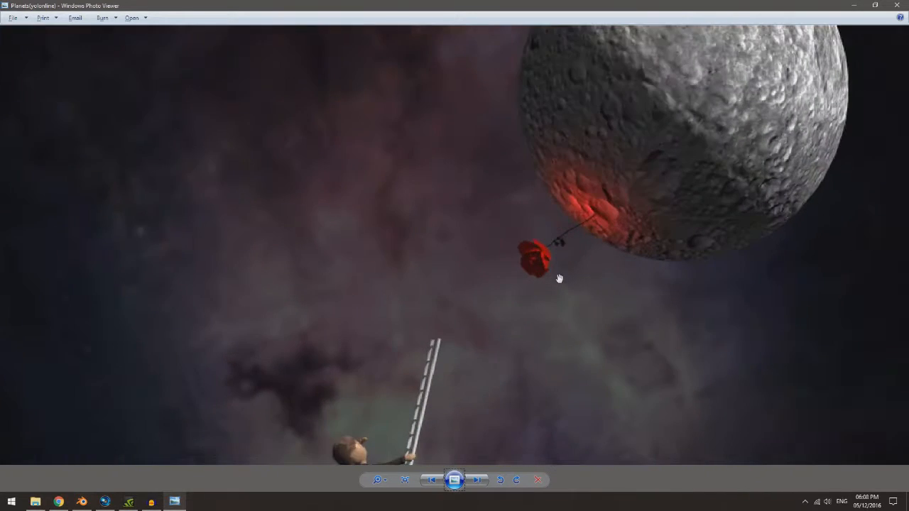
scroll(567, 241, down, 2)
Switch to Blender, display the additional scene layers in textured shading and select the grassy planet.
key(alt+Tab)
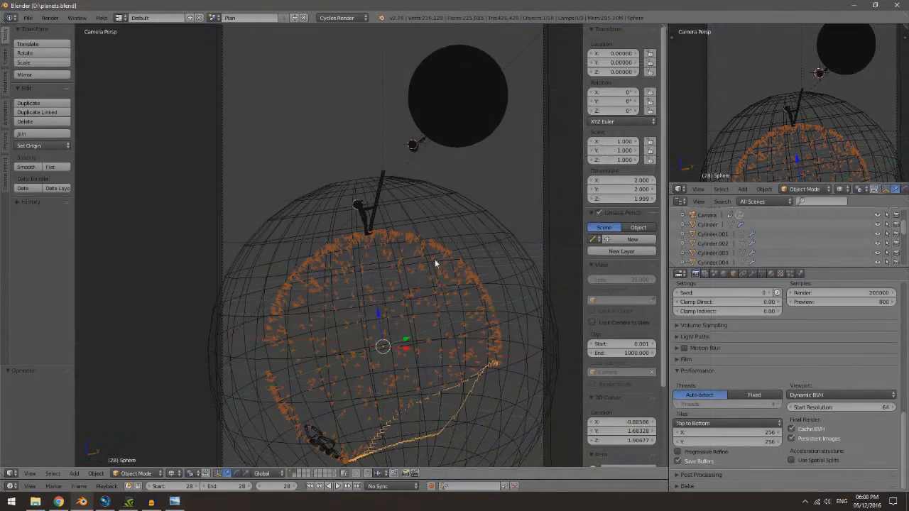
shift+click(296, 471)
key(alt+z)
shift+middle_drag(454, 171, 400, 210)
right_click(442, 205)
scroll(443, 206, up, 1)
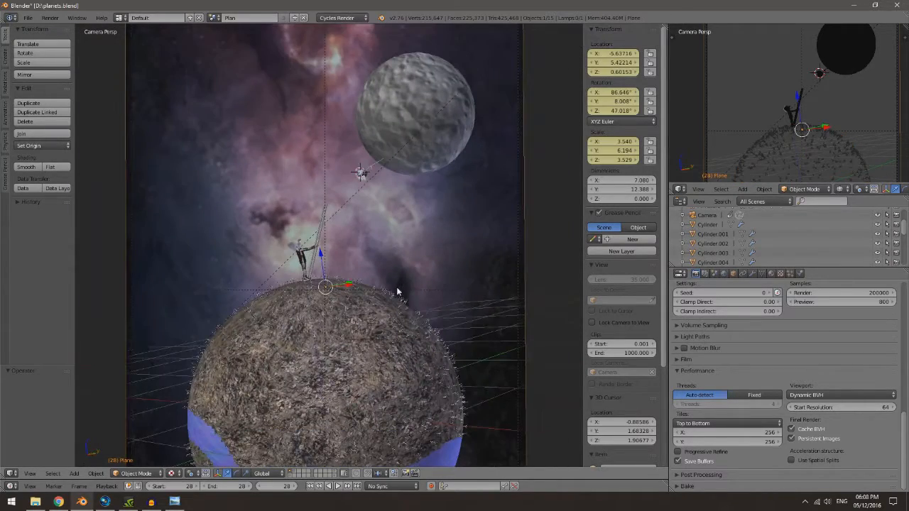
shift+middle_drag(396, 287, 400, 194)
right_click(375, 220)
scroll(480, 91, up, 5)
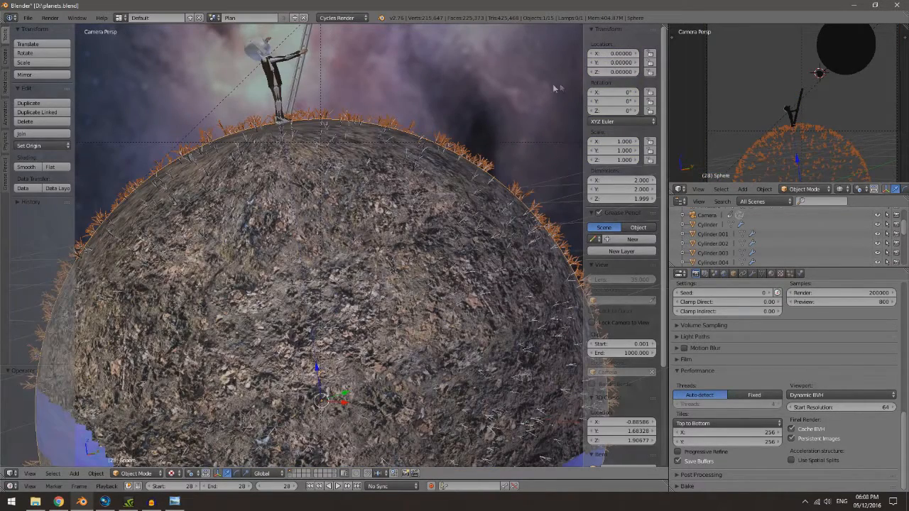
Display only the layer with the Bahiagrass models, keeping a single large 3D viewport.
drag(583, 26, 438, 74)
scroll(538, 474, down, 8)
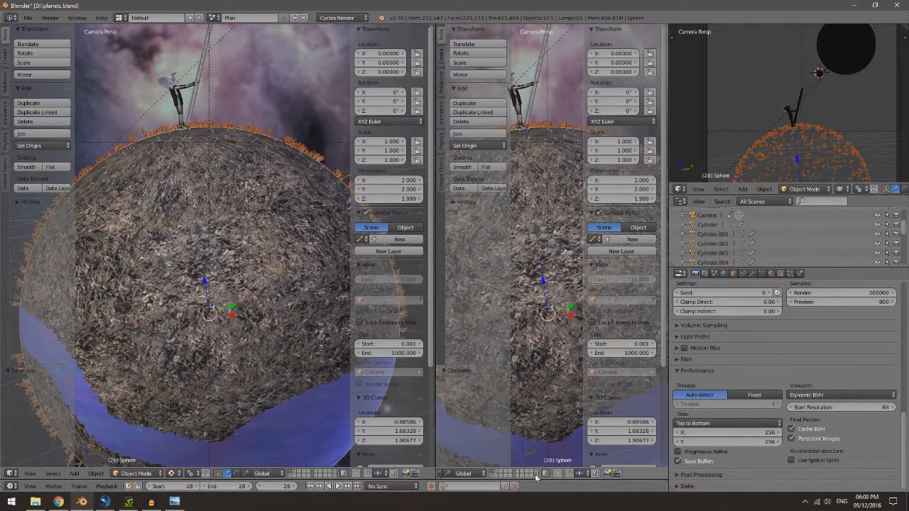
click(537, 477)
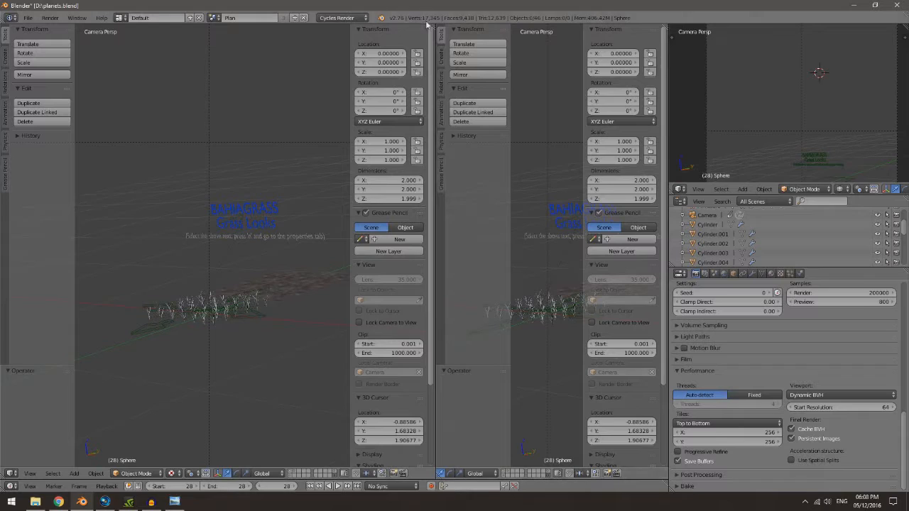
drag(430, 26, 437, 196)
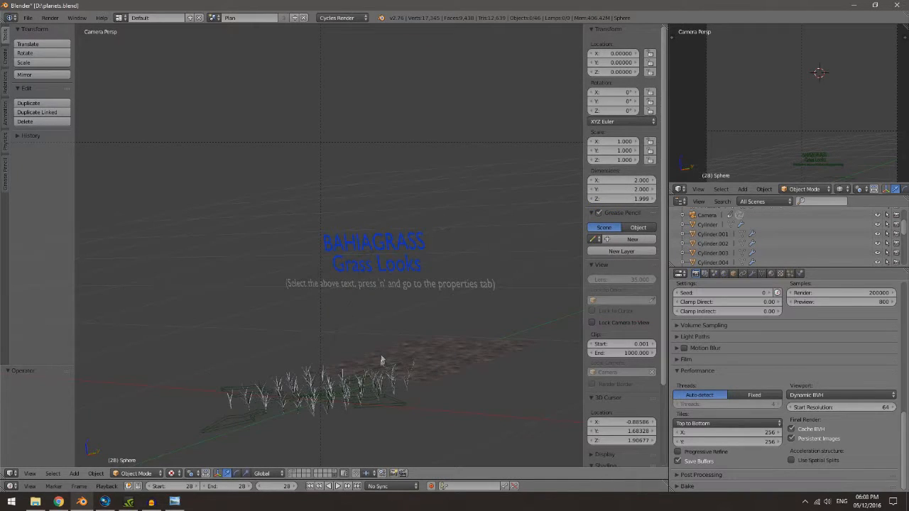
Examine the Bahiagrass models and the ground patch from several angles, switching to solid shading.
middle_drag(324, 299, 426, 300)
scroll(426, 301, up, 4)
shift+middle_drag(326, 341, 424, 177)
scroll(424, 177, up, 4)
shift+middle_drag(384, 398, 388, 280)
scroll(389, 281, down, 3)
shift+middle_drag(394, 168, 335, 382)
key(z)
mouse_move(391, 203)
middle_down()
mouse_move(365, 224)
mouse_move(314, 409)
middle_up()
scroll(317, 411, down, 4)
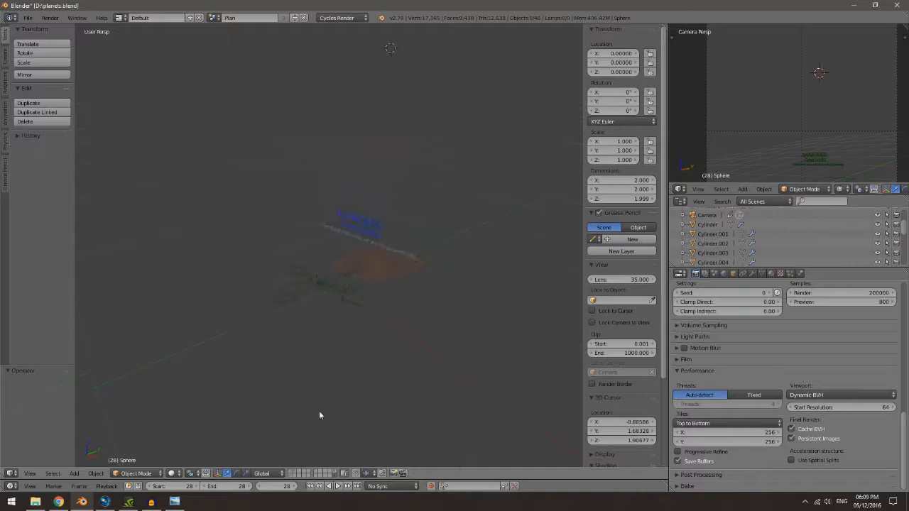
Display only the atmosphere sphere's layer from the camera and preview it in rendered shading.
key(KP_0)
click(291, 473)
scroll(352, 257, up, 3)
scroll(351, 257, down, 4)
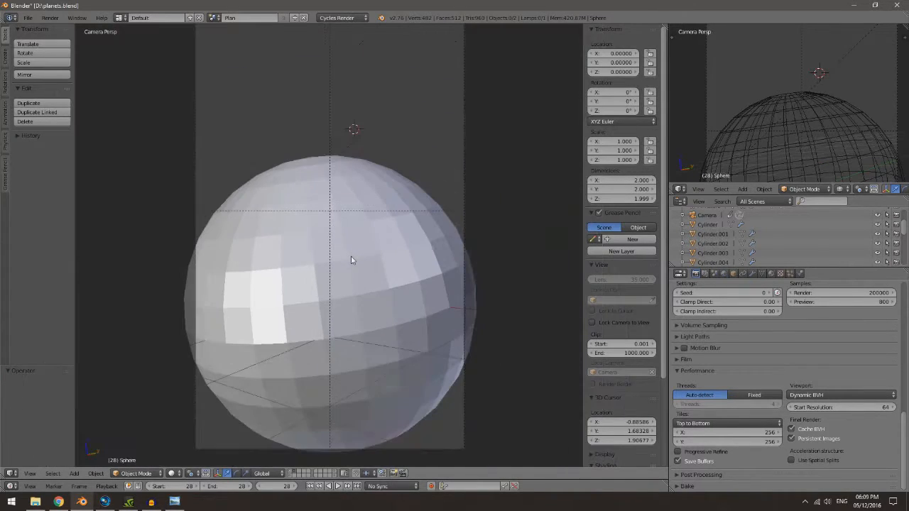
key(shift+z)
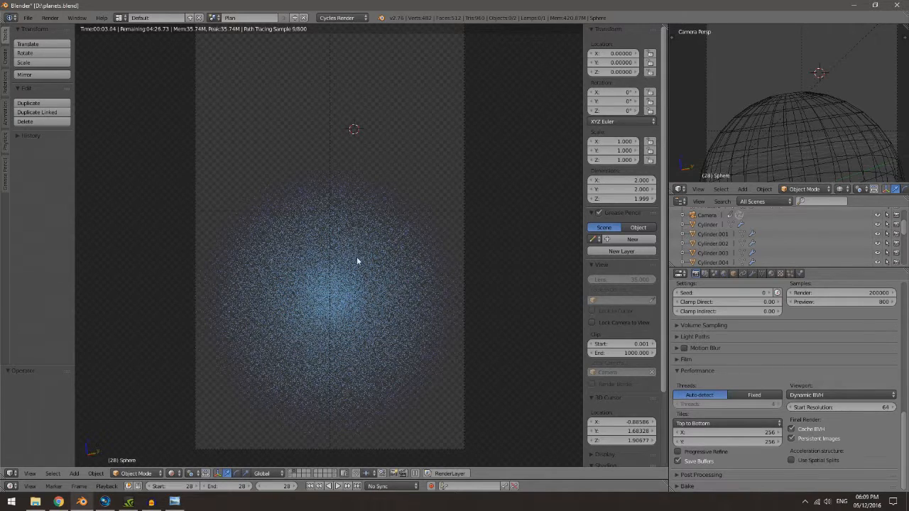
Select the atmosphere sphere and open its material in a Node Editor beside the rendered viewport.
right_click(760, 97)
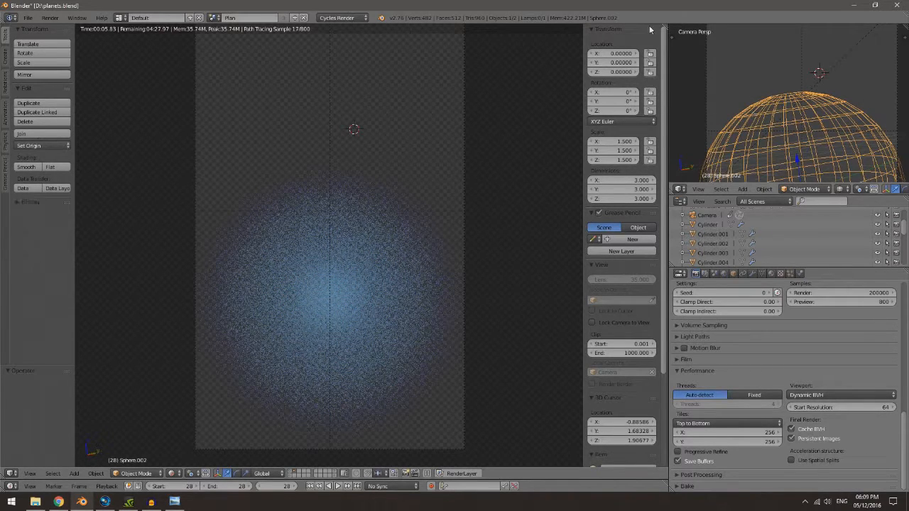
mouse_move(666, 26)
mouse_down()
mouse_move(520, 73)
mouse_move(396, 142)
mouse_up()
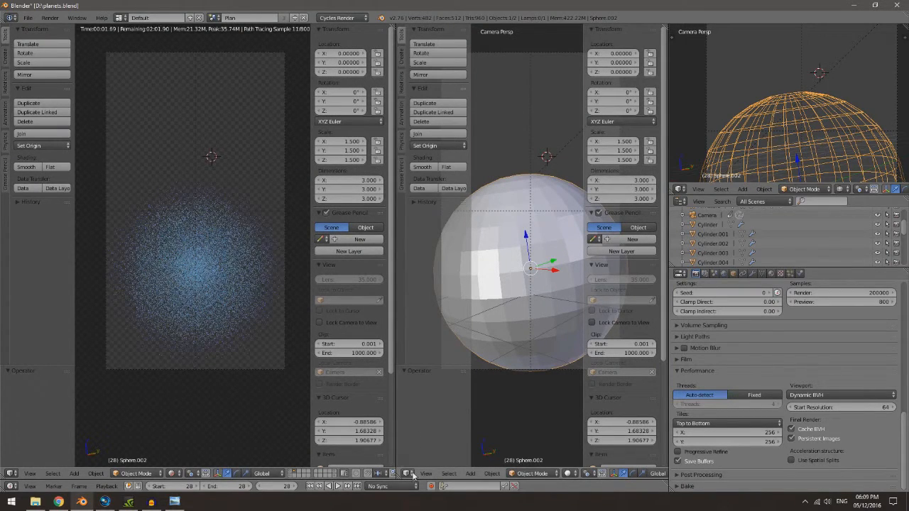
click(410, 473)
click(493, 293)
scroll(498, 289, up, 3)
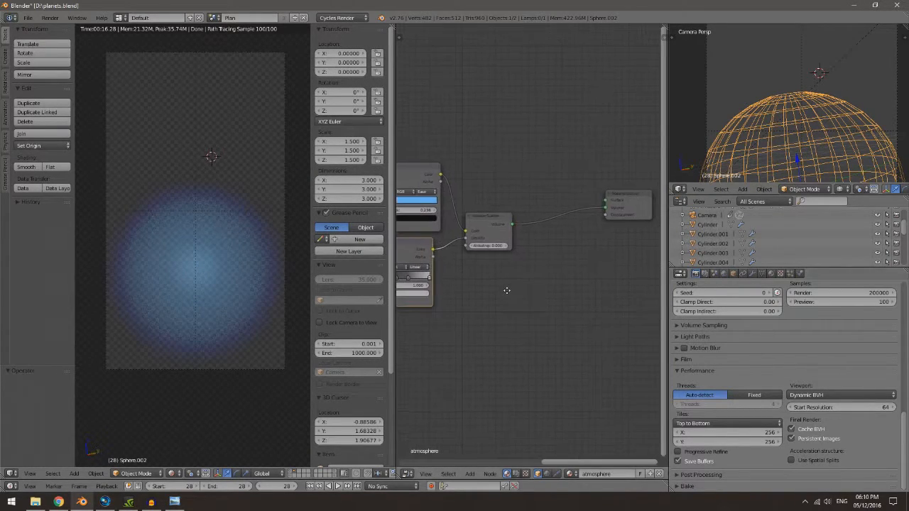
Reposition the Volume Scatter node and the ColorRamp node feeding its density in the atmosphere material.
mouse_move(476, 231)
mouse_down()
mouse_move(490, 216)
mouse_move(493, 226)
mouse_up()
middle_drag(488, 339, 557, 352)
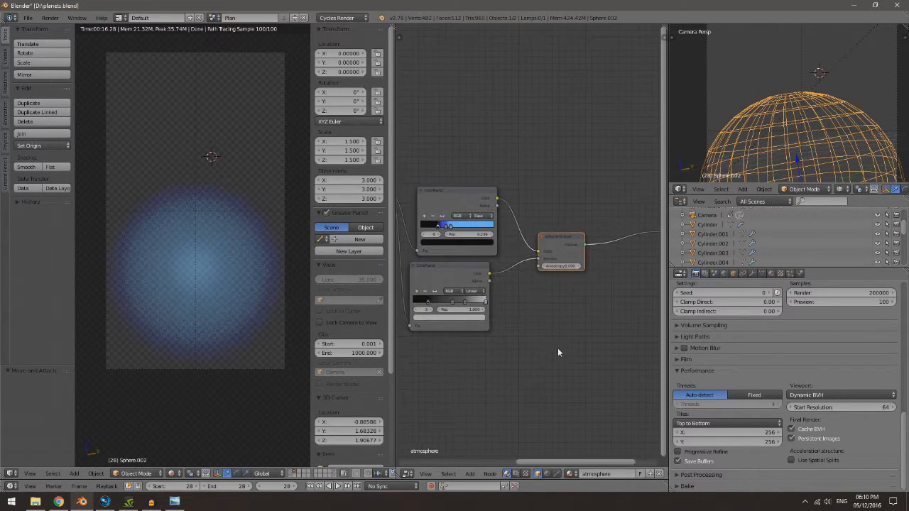
scroll(558, 348, up, 5)
middle_drag(519, 310, 604, 330)
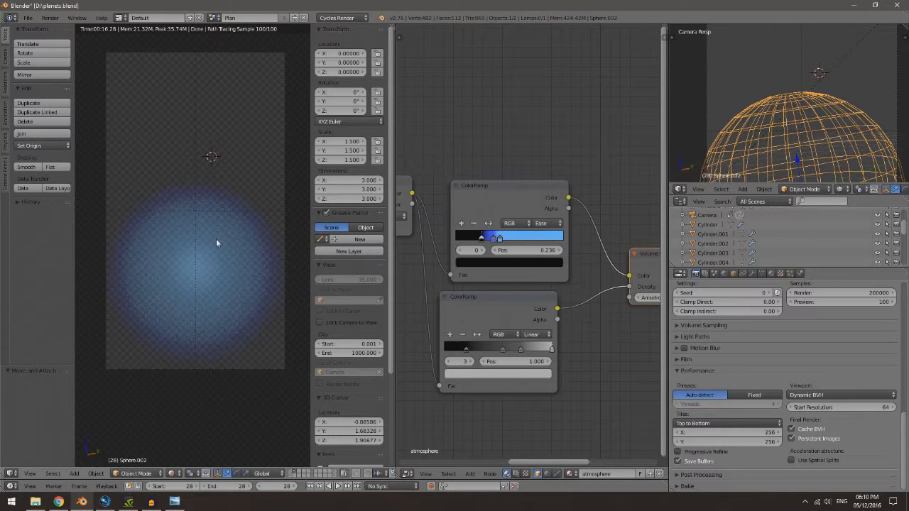
mouse_move(492, 299)
mouse_down()
mouse_move(524, 320)
mouse_move(472, 292)
mouse_move(499, 295)
mouse_up()
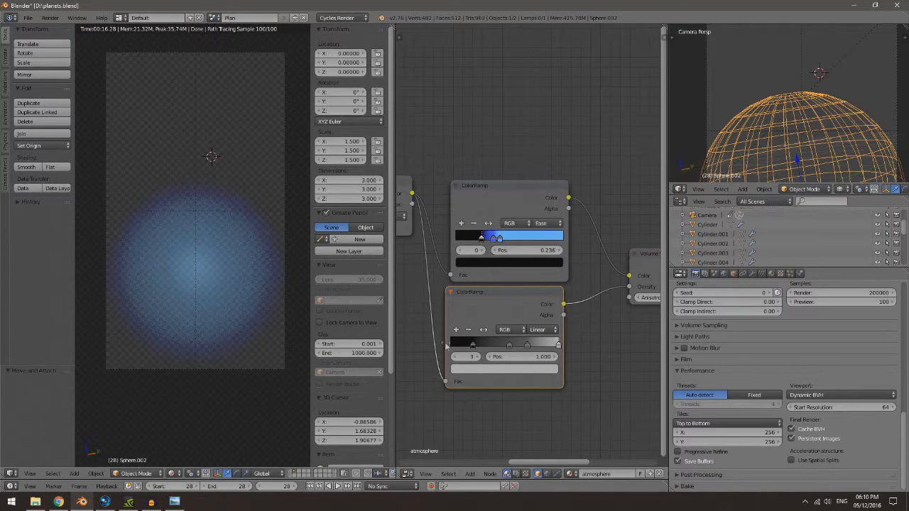
Examine the atmosphere node setup from the texture coordinates and Mapping node through to the material output.
scroll(589, 321, down, 1)
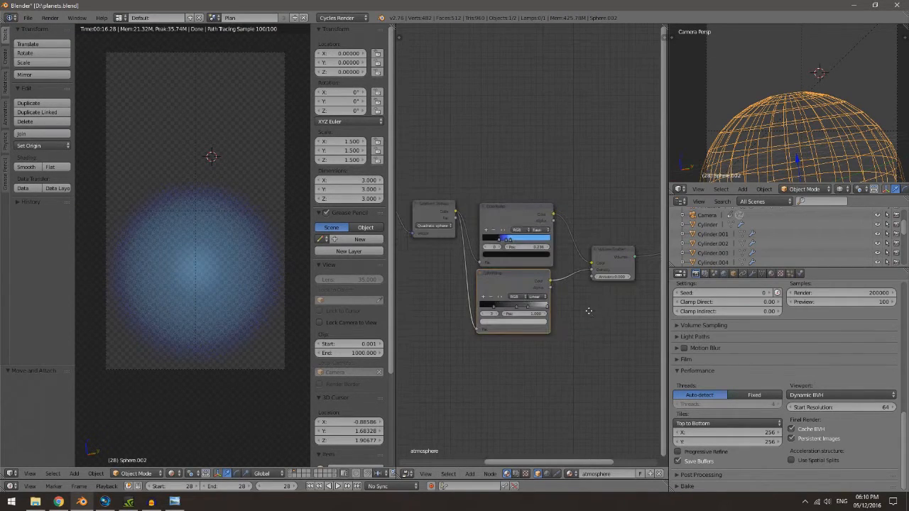
scroll(590, 321, down, 1)
ctrl+scroll(469, 310, up, 5)
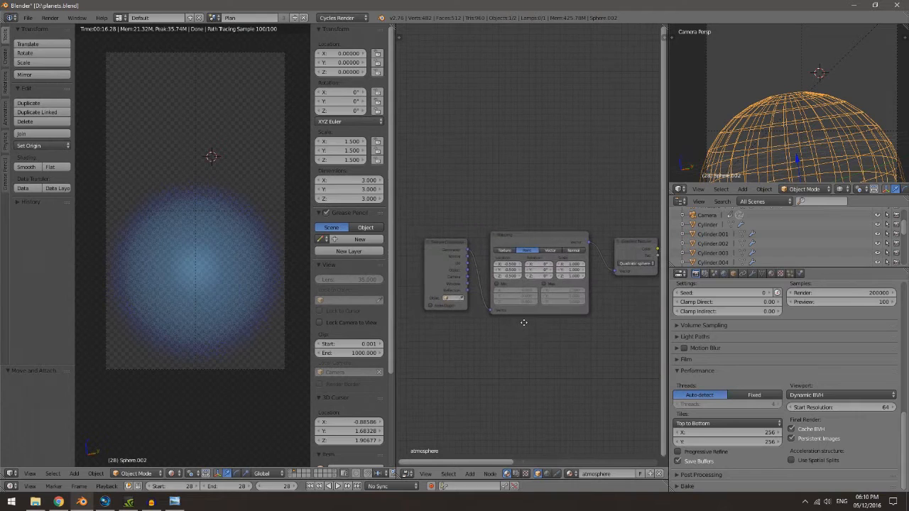
scroll(450, 294, up, 2)
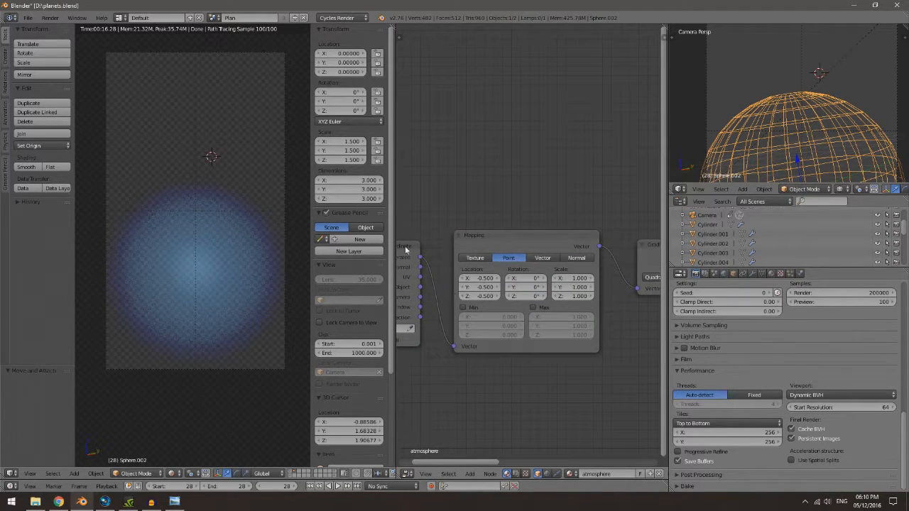
ctrl+scroll(492, 342, down, 5)
middle_drag(525, 345, 383, 302)
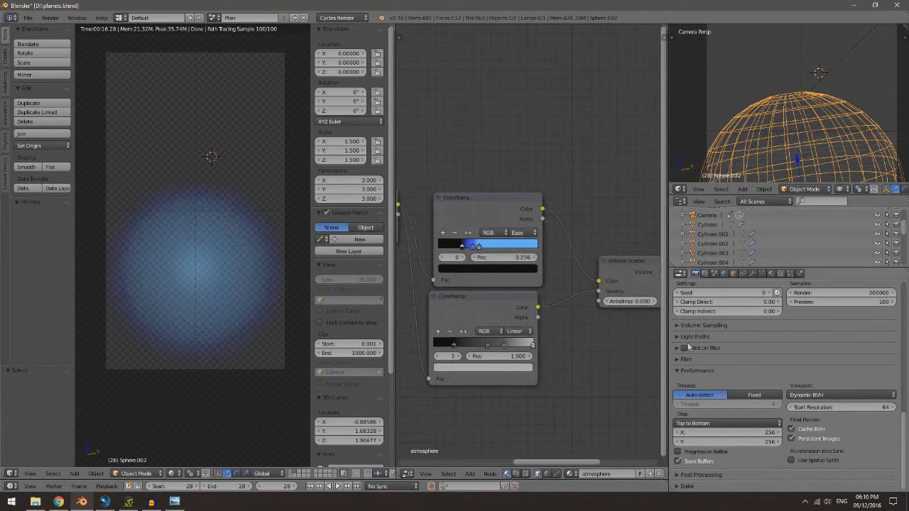
scroll(584, 331, down, 6)
scroll(567, 313, up, 3)
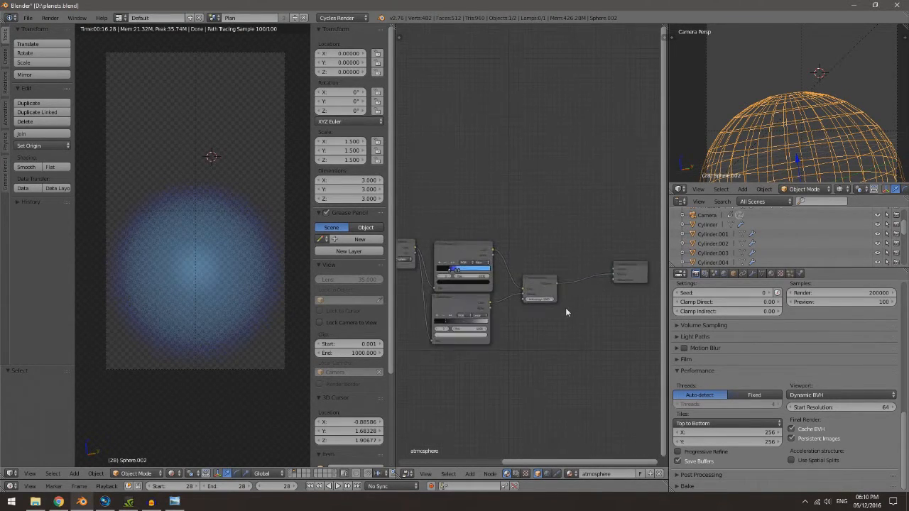
Inspect the displaced moon sphere in different shading modes and return to the textured camera view of the scene.
drag(391, 478, 454, 213)
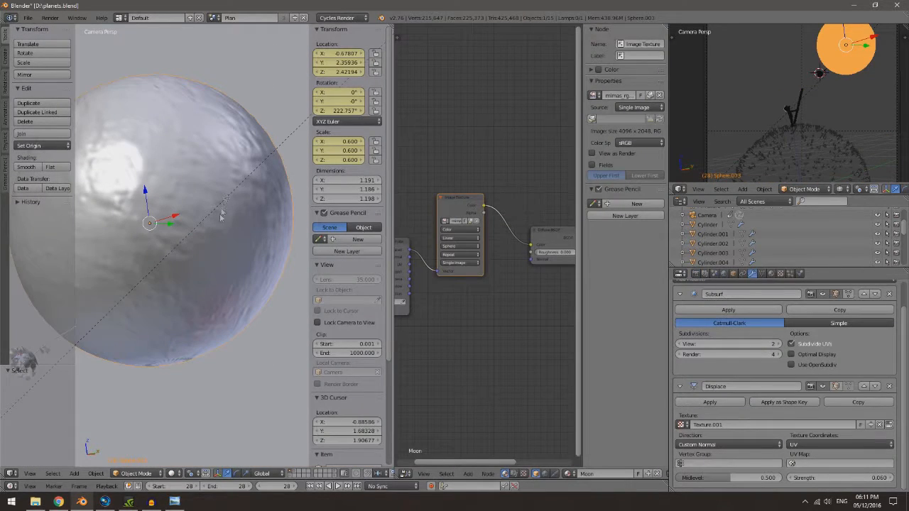
key(shift+z)
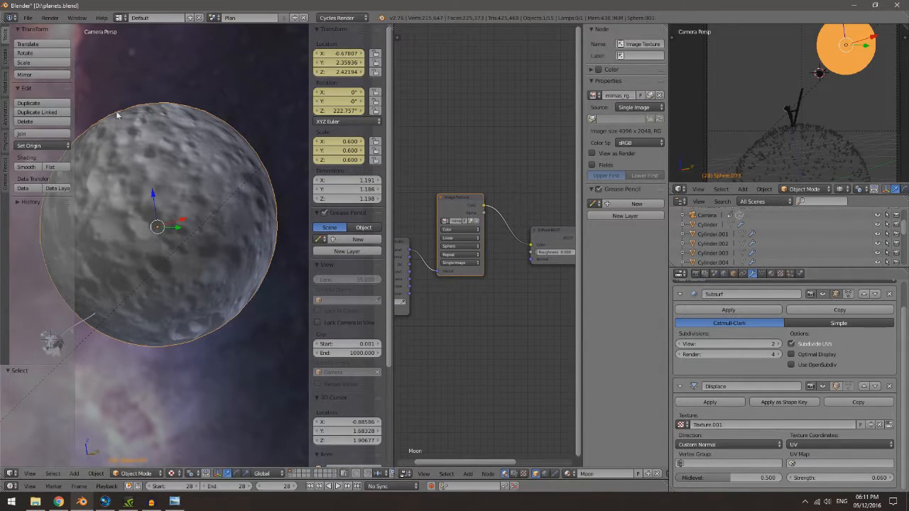
key(z)
key(z)
key(KP_0)
mouse_move(179, 216)
middle_down()
mouse_move(179, 229)
mouse_move(238, 204)
mouse_move(123, 238)
mouse_move(197, 248)
mouse_move(244, 236)
mouse_move(213, 226)
mouse_move(240, 214)
mouse_move(301, 215)
mouse_move(169, 296)
mouse_move(121, 244)
mouse_move(144, 219)
mouse_move(166, 226)
mouse_move(112, 215)
middle_up()
key(alt+z)
scroll(166, 223, down, 5)
key(KP_0)
scroll(190, 200, down, 2)
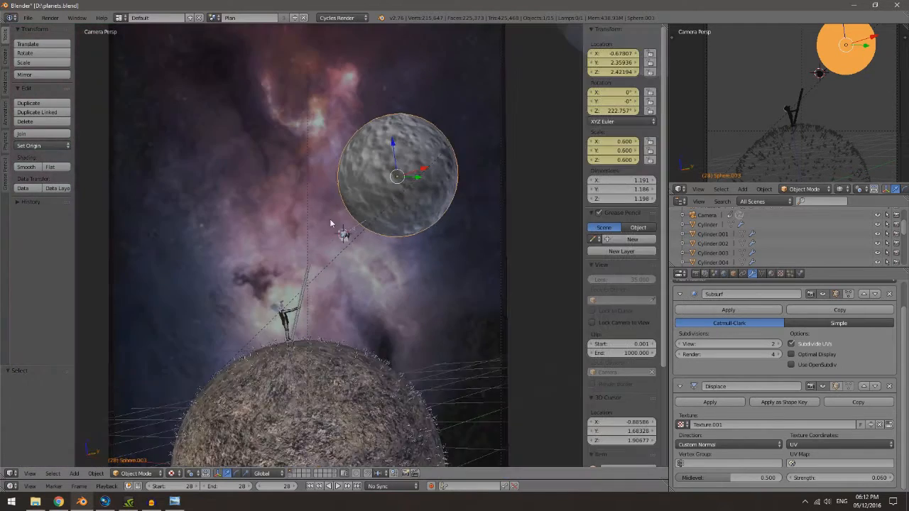
shift+middle_drag(330, 224, 386, 173)
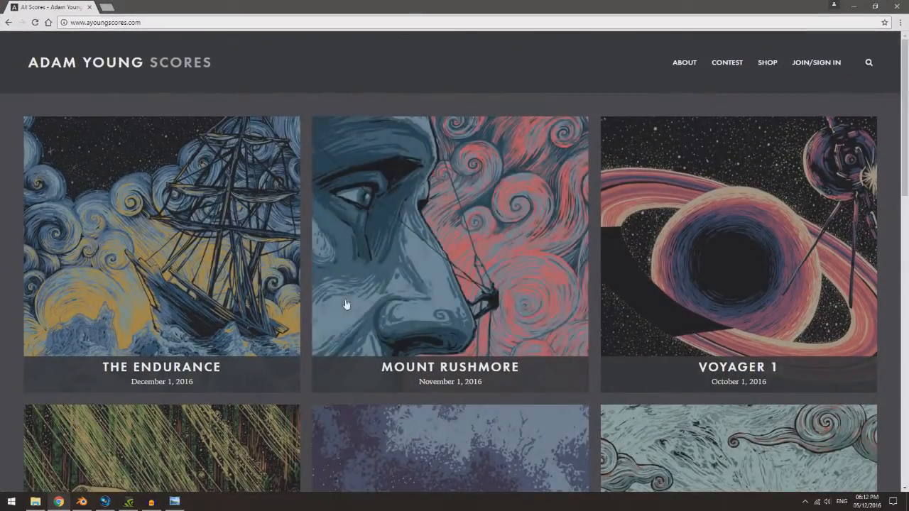
Switch to the browser and look through the Adam Young Scores website.
scroll(346, 304, down, 10)
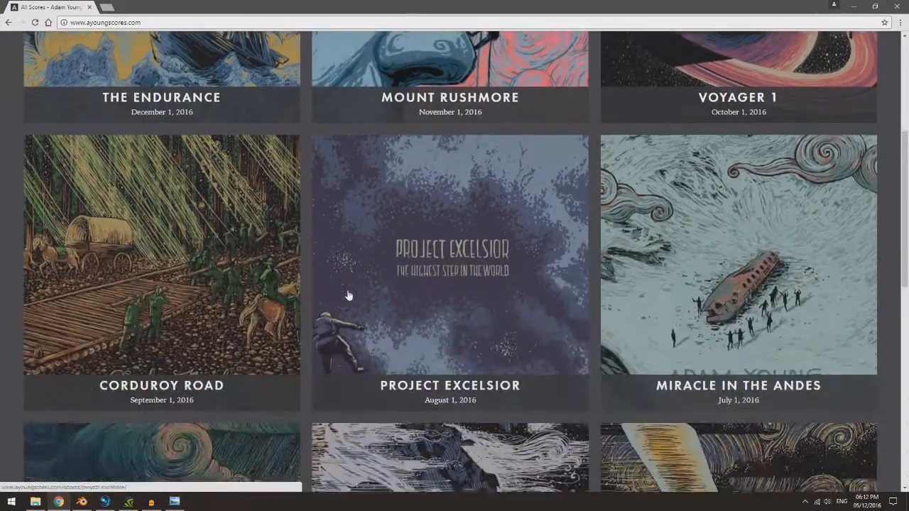
scroll(389, 318, up, 6)
scroll(389, 318, up, 6)
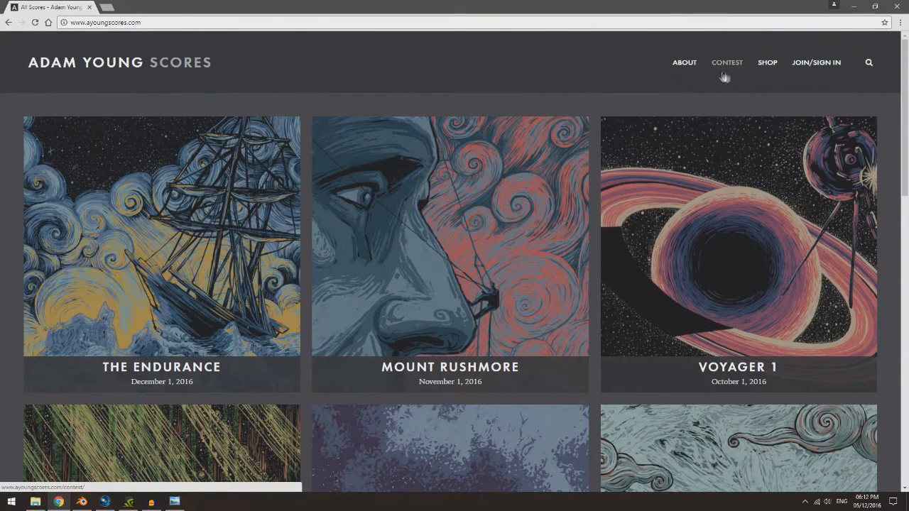
scroll(591, 321, down, 10)
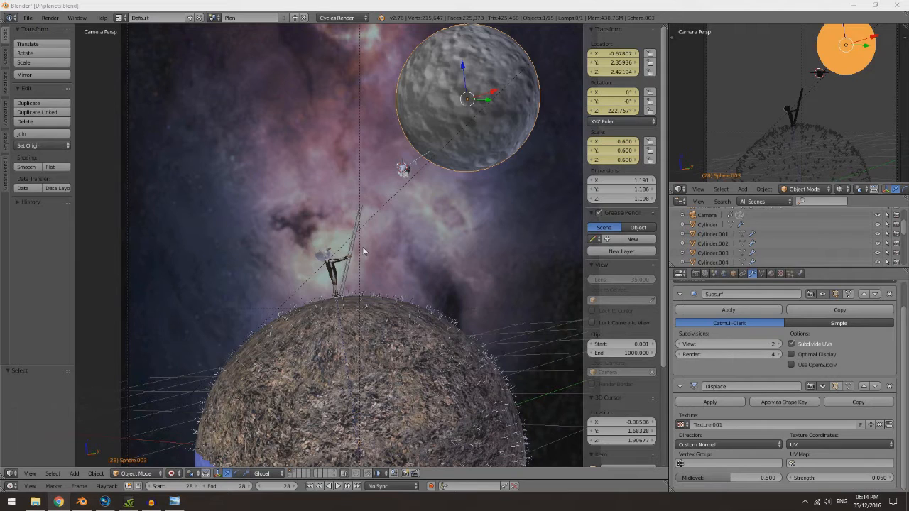
Return to Blender and hide the properties and tool sidebars of the 3D viewport.
scroll(364, 251, down, 3)
scroll(364, 251, up, 4)
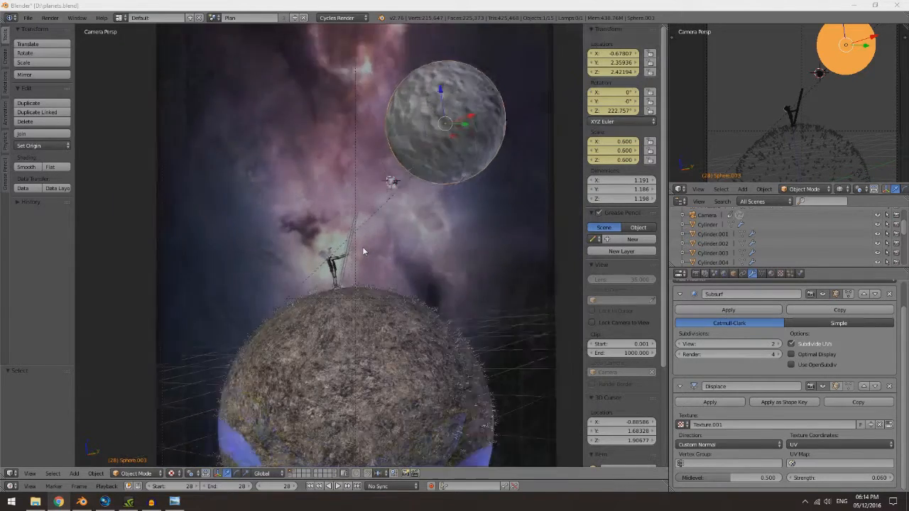
scroll(300, 284, down, 1)
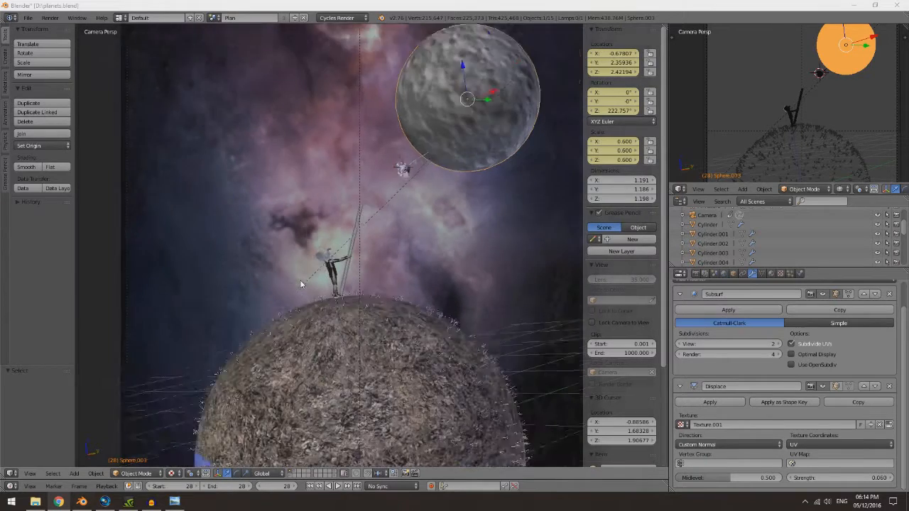
scroll(299, 281, down, 1)
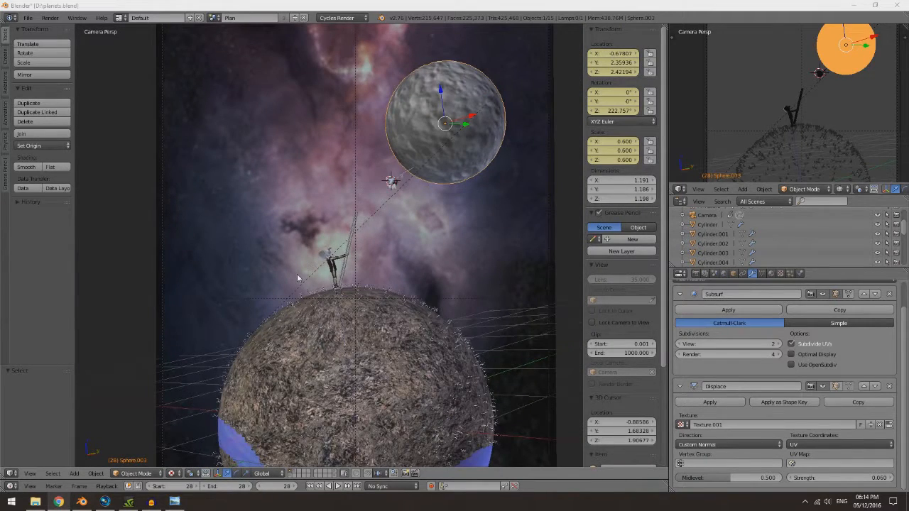
key(n)
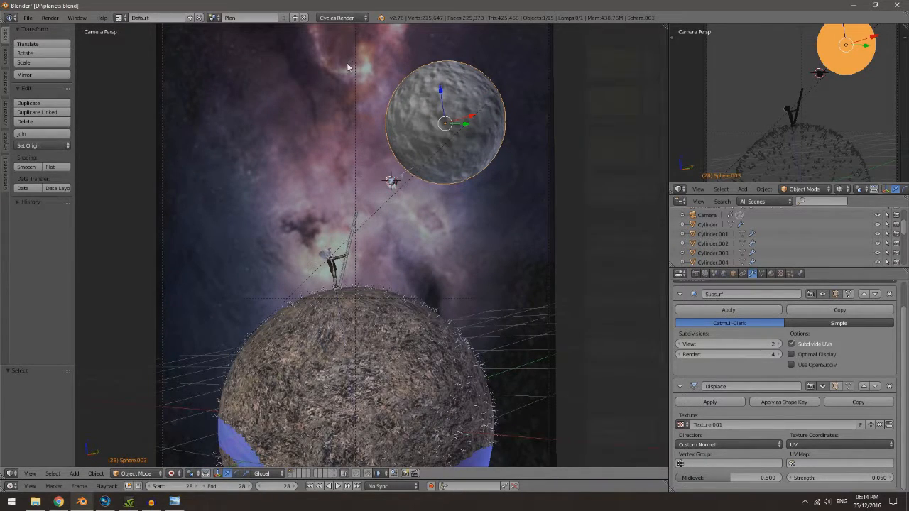
key(t)
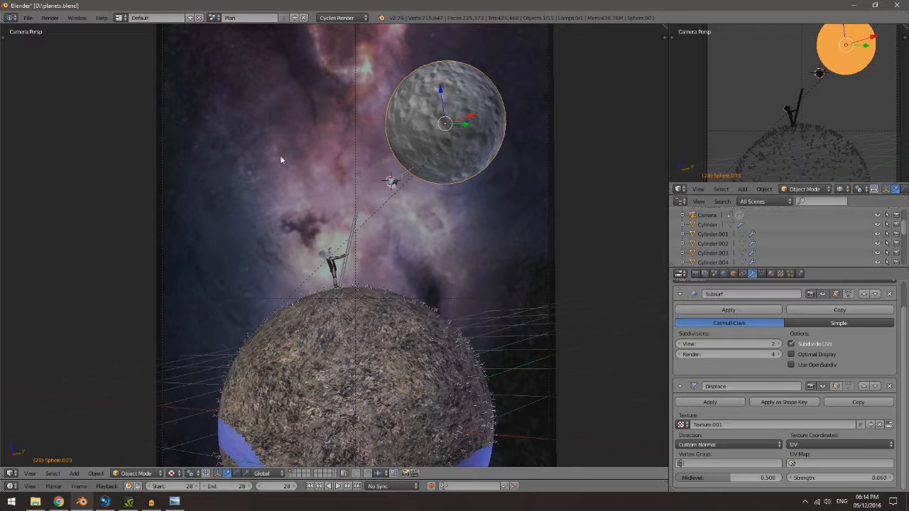
scroll(364, 211, down, 8)
scroll(364, 212, up, 8)
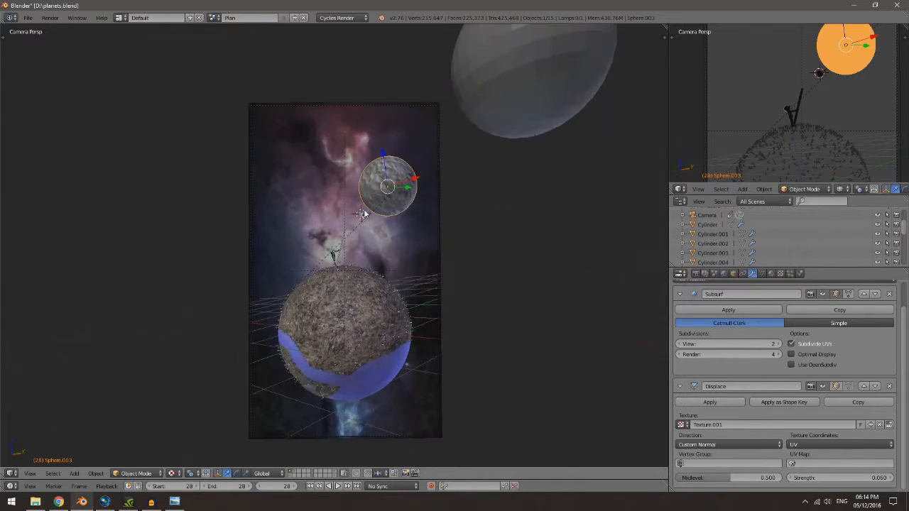
scroll(364, 211, down, 3)
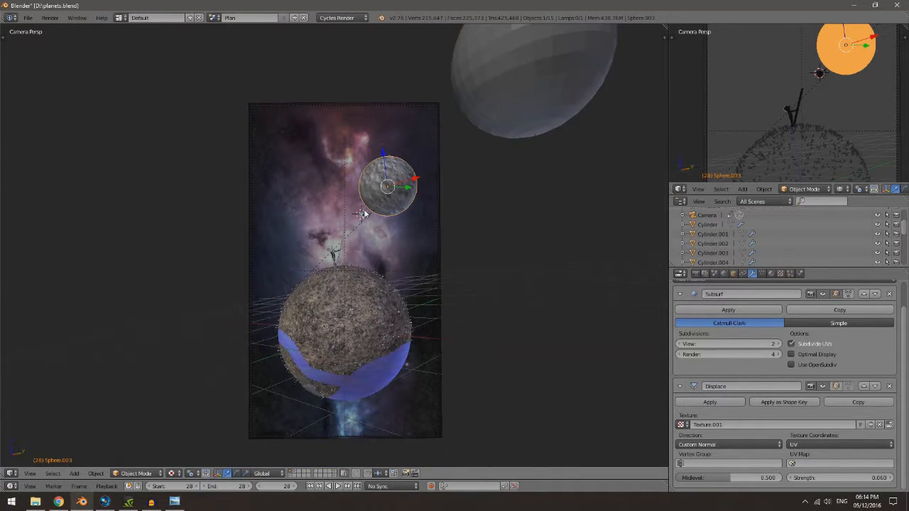
scroll(363, 211, up, 4)
scroll(365, 211, down, 5)
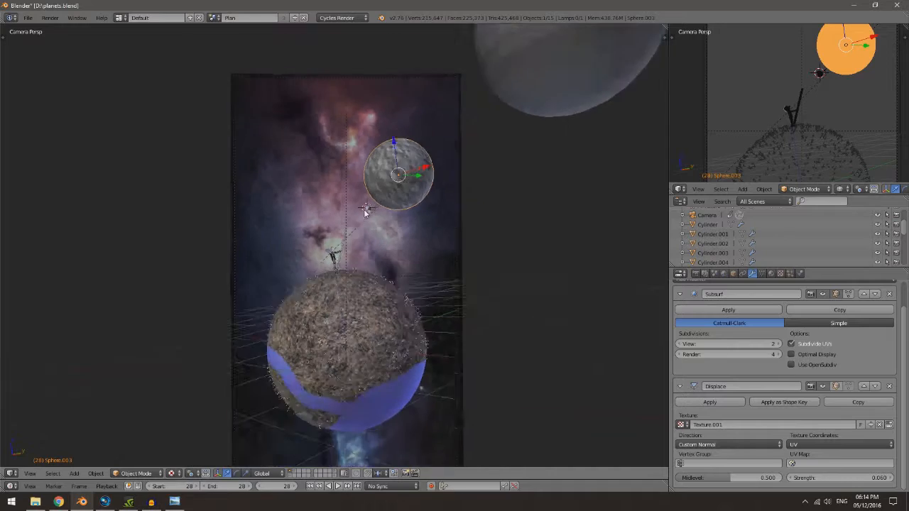
scroll(365, 211, up, 2)
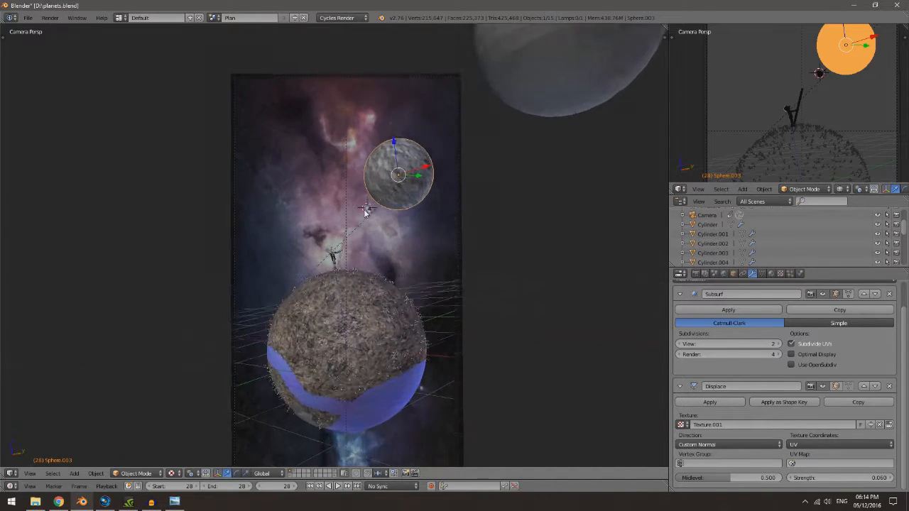
scroll(364, 211, up, 1)
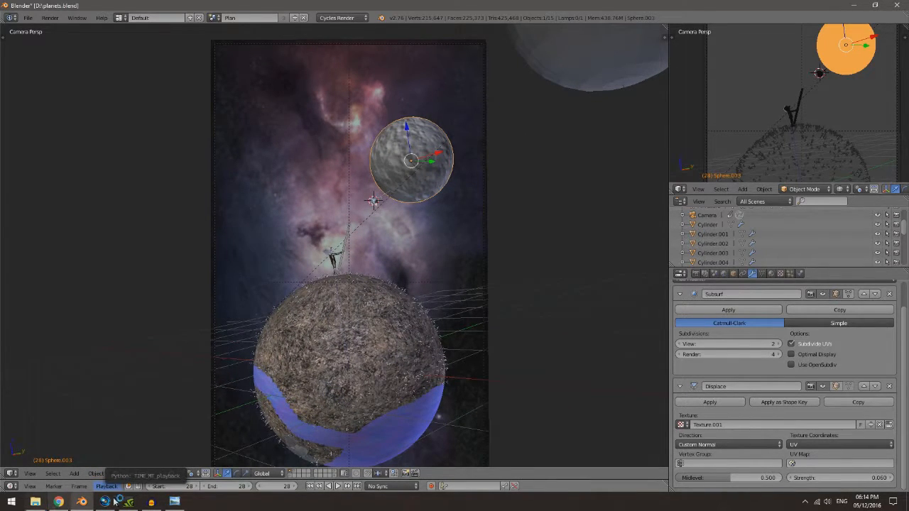
Switch to Windows Photo Viewer to look at the finished planets render and return to the Blender scene.
click(174, 502)
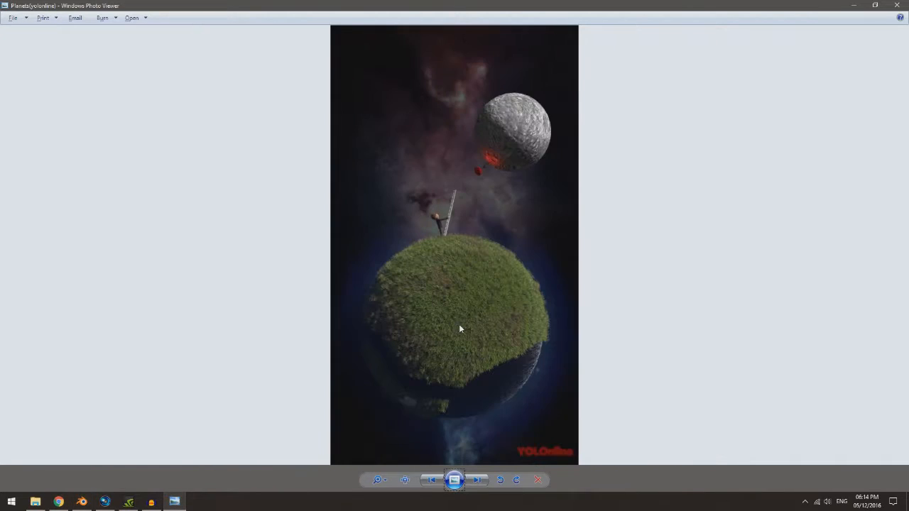
key(Right)
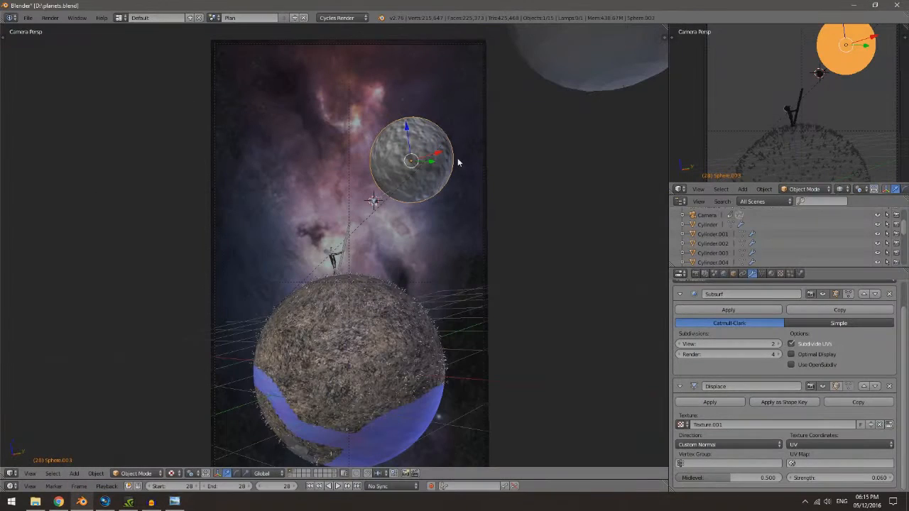